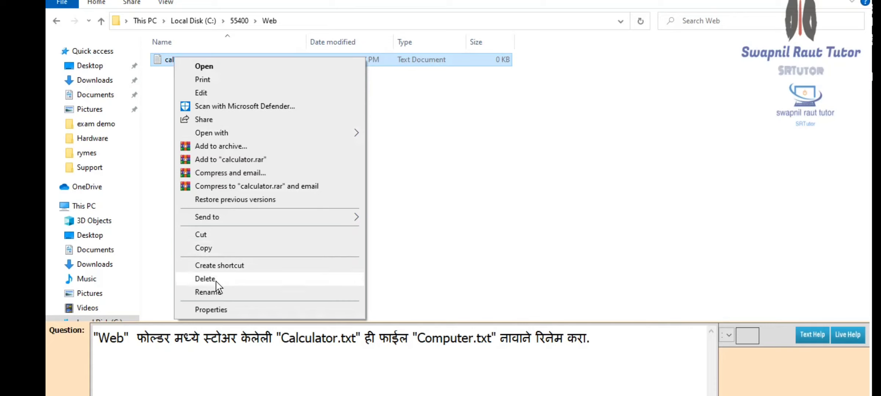
Rename the calculator text file in the Web folder as Computer.
click(216, 293)
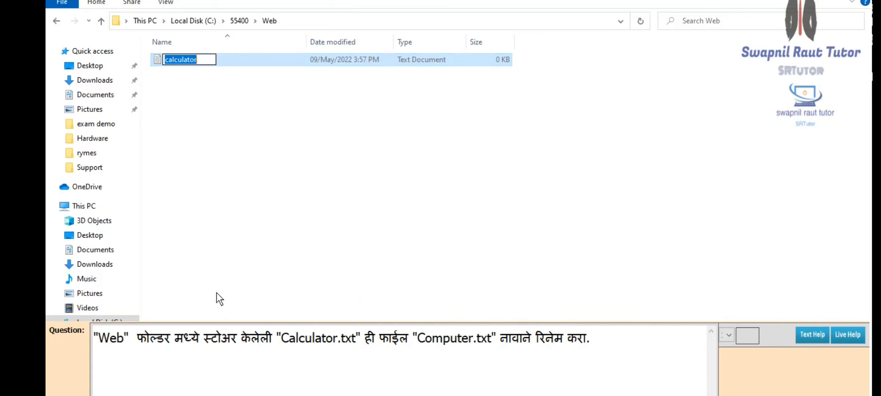
text(Computer)
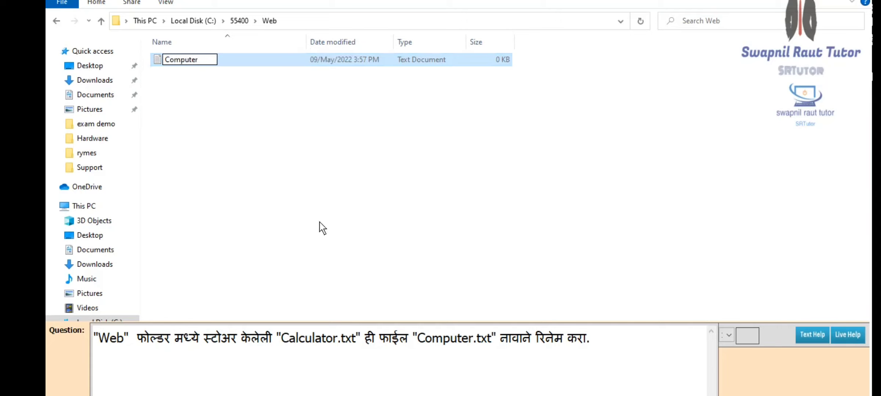
click(340, 231)
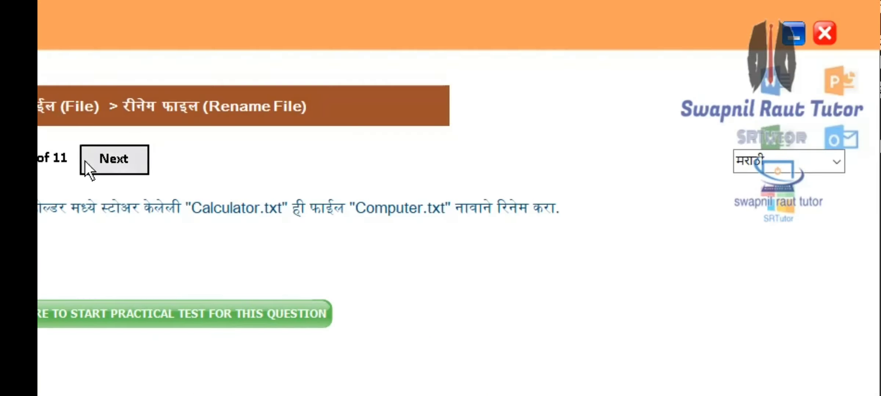
Advance to the Tiger.jpg question, start its practical test and enlarge the question text.
click(119, 156)
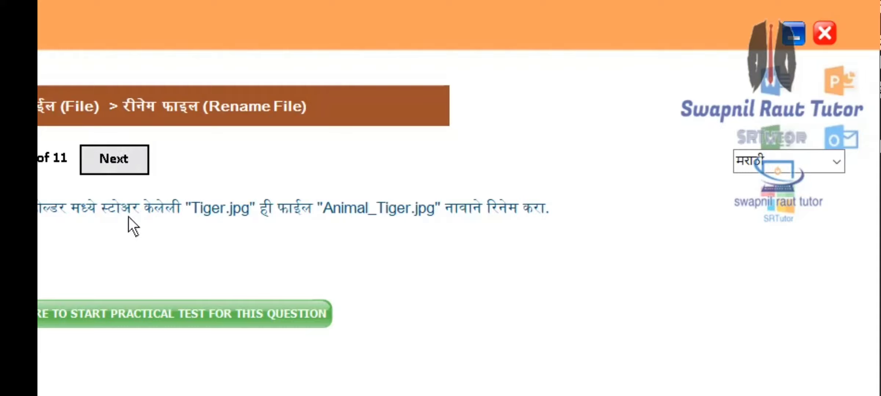
click(152, 326)
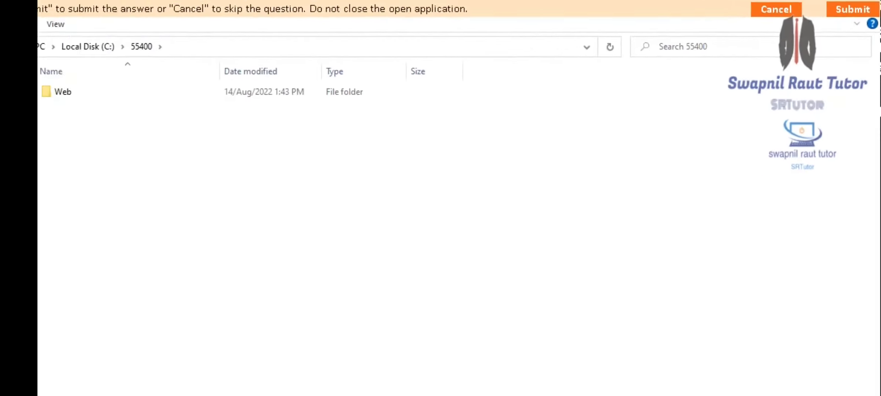
click(711, 330)
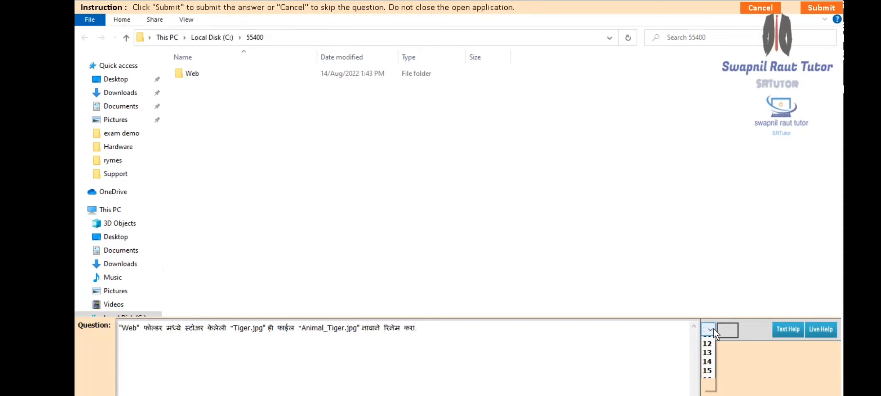
click(711, 330)
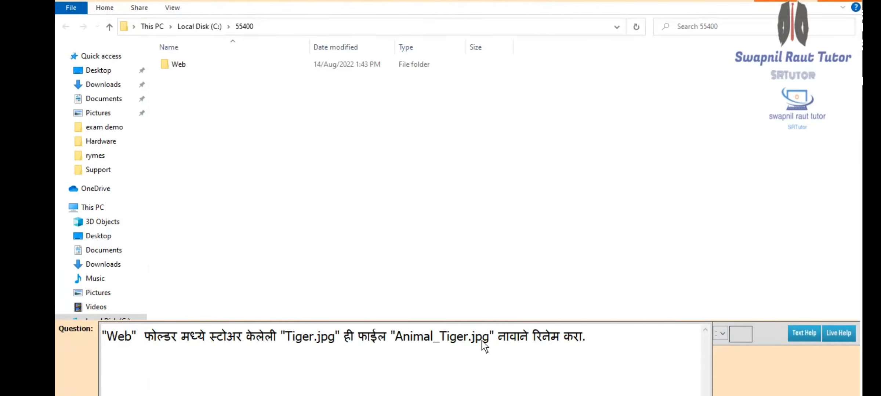
Rename the tiger image in the Web folder as Animal_Tiger.
double_click(203, 65)
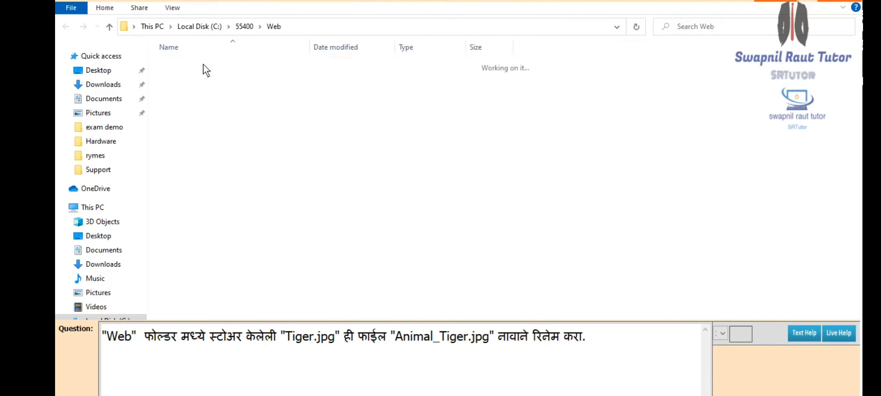
click(204, 66)
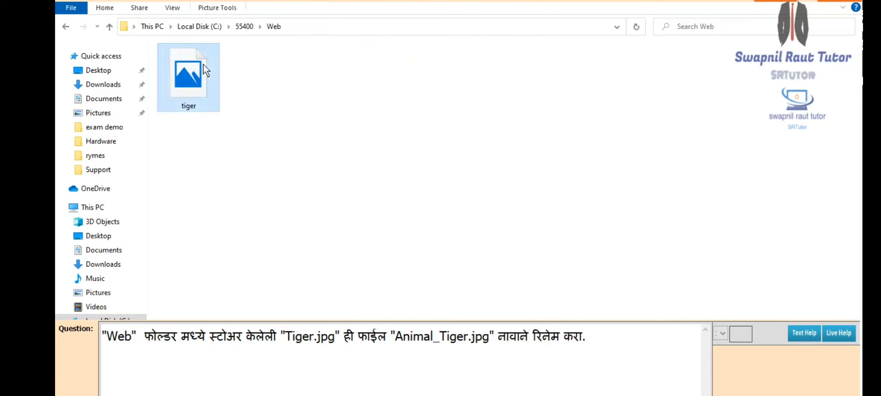
right_click(202, 65)
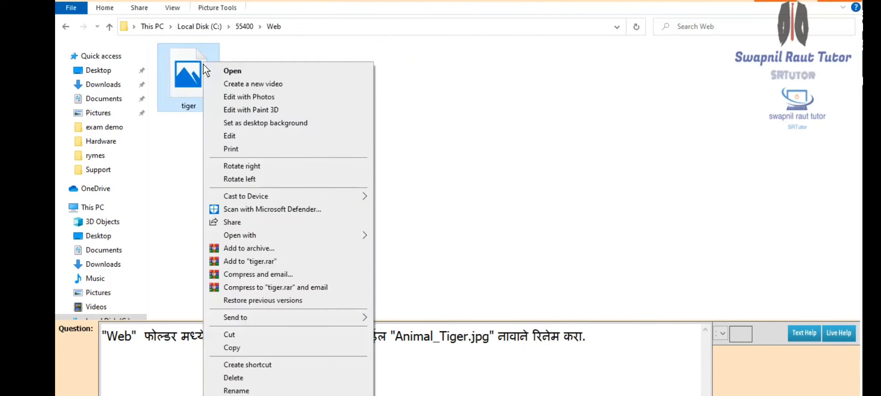
click(243, 391)
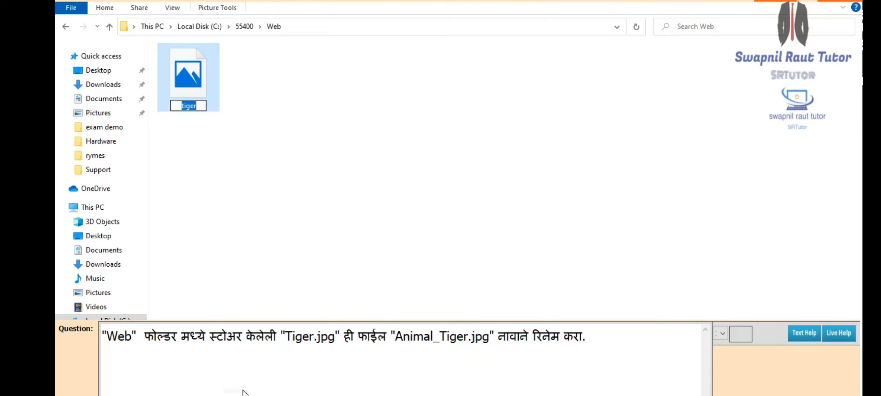
text(Animal)
text(_)
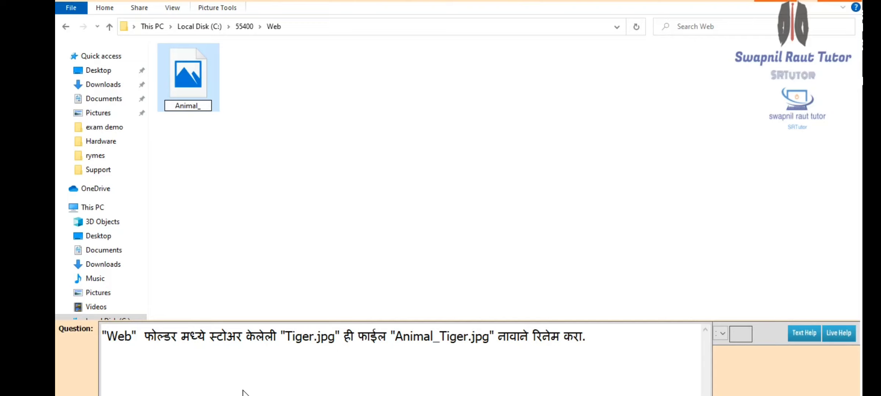
key(BackSpace)
text(_)
key(BackSpace)
text(-)
key(BackSpace)
text(_)
key(BackSpace)
text(-)
key(BackSpace)
text(_Tiger)
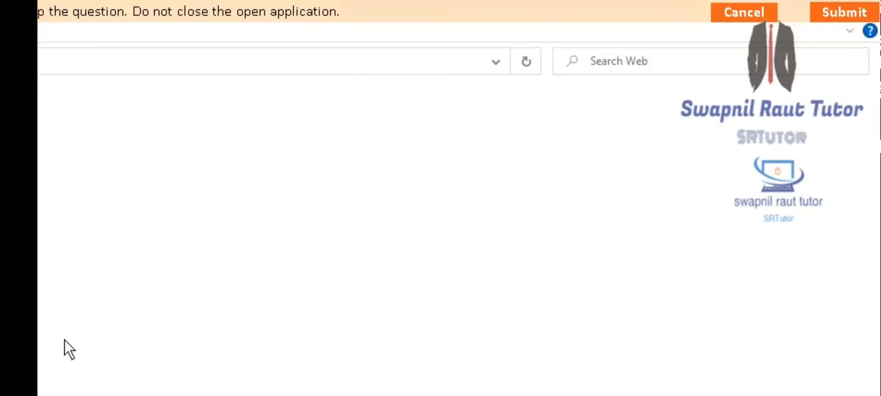
Submit the Animal_Tiger answer, dismiss the result and advance to the next question.
click(840, 16)
click(231, 380)
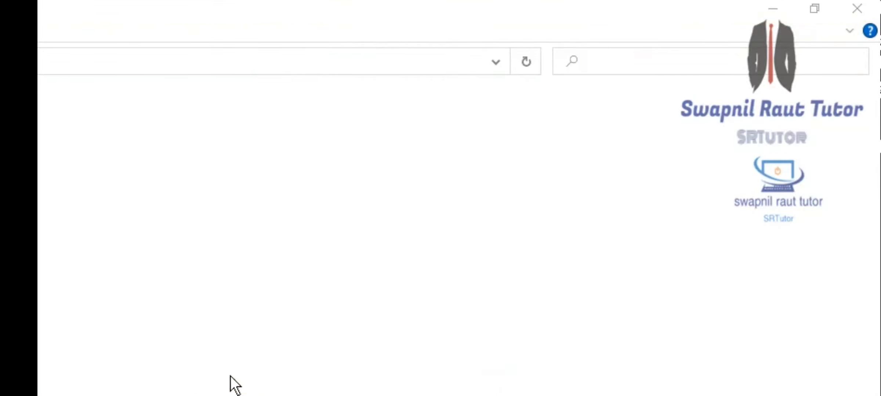
click(140, 161)
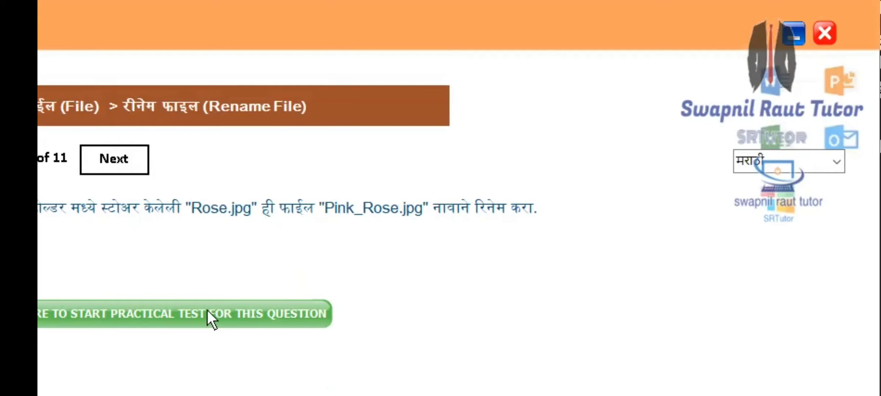
Start the practical test for the Rose.jpg question and enlarge the question text.
click(206, 310)
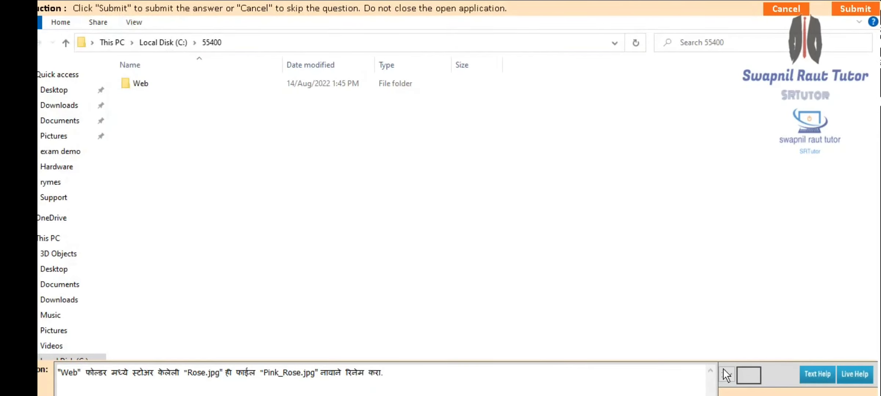
click(726, 374)
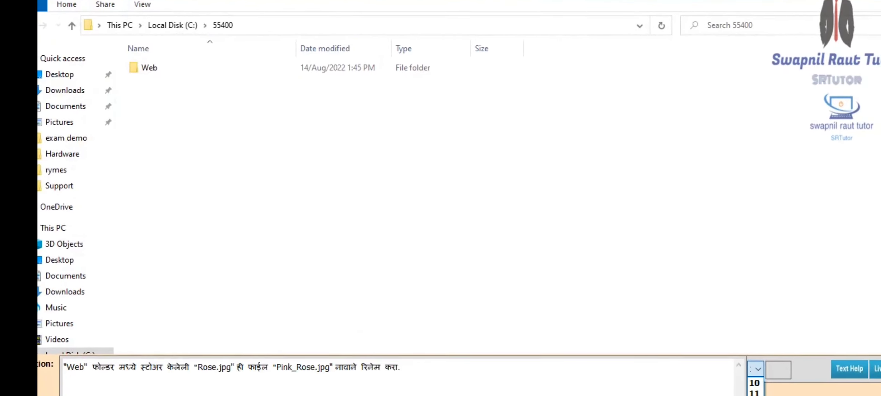
click(754, 393)
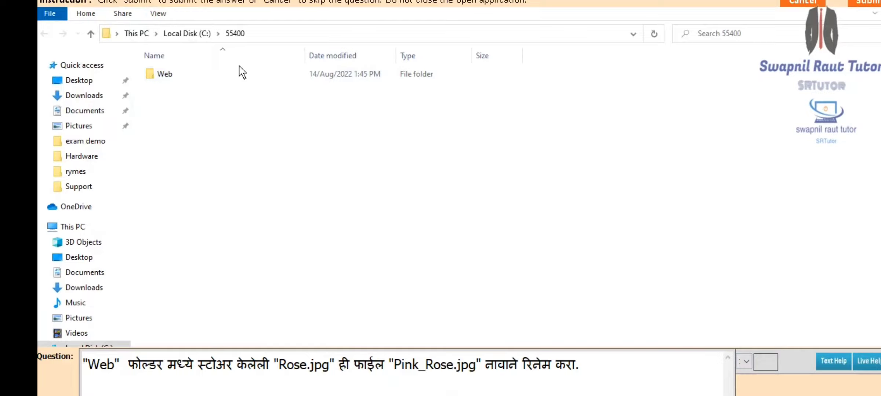
Rename the Rose image in the Web folder as Pink_Rose.
click(189, 75)
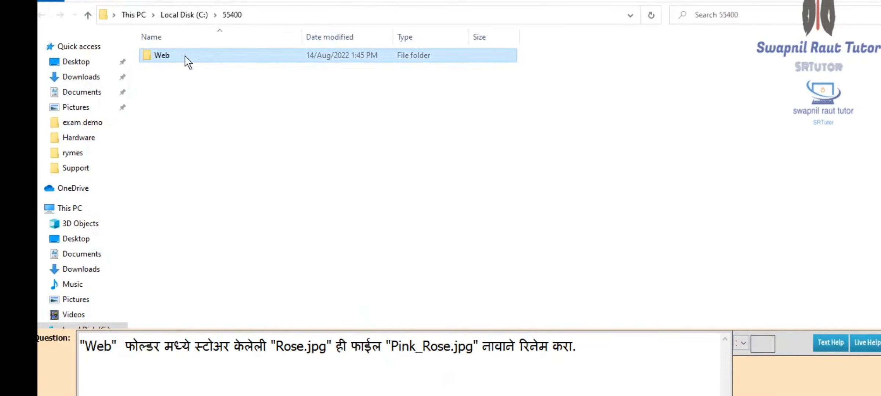
double_click(185, 56)
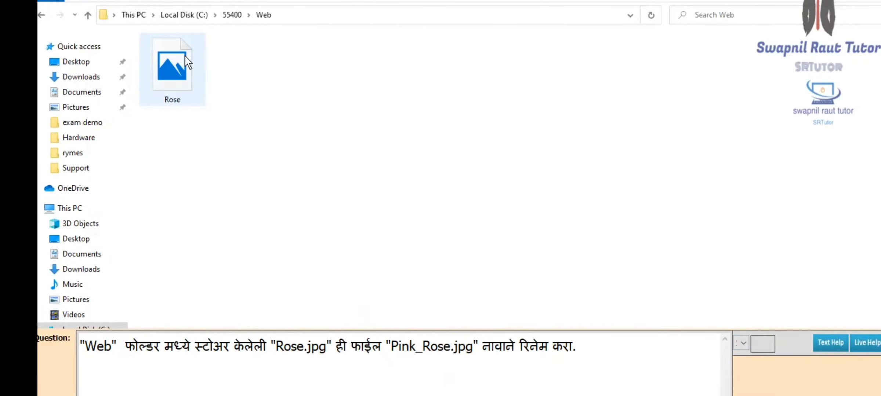
click(184, 55)
right_click(184, 55)
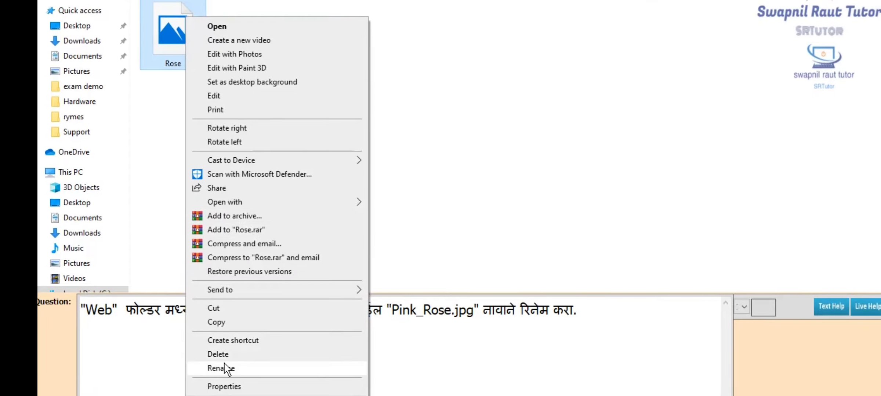
click(220, 368)
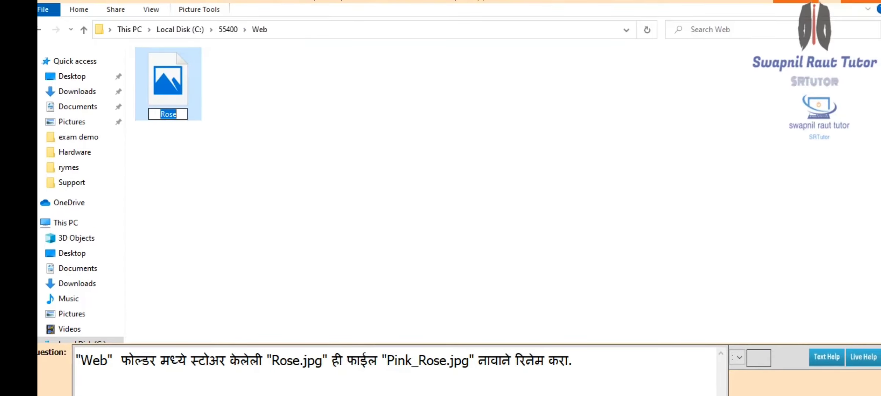
text(Pink)
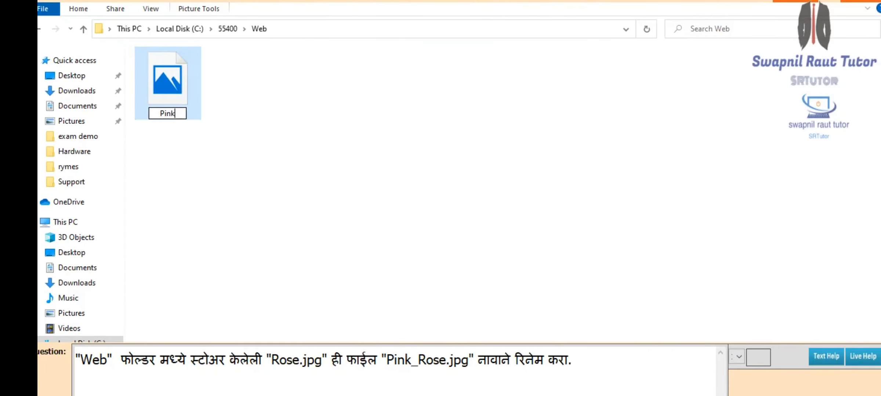
text(_Rose)
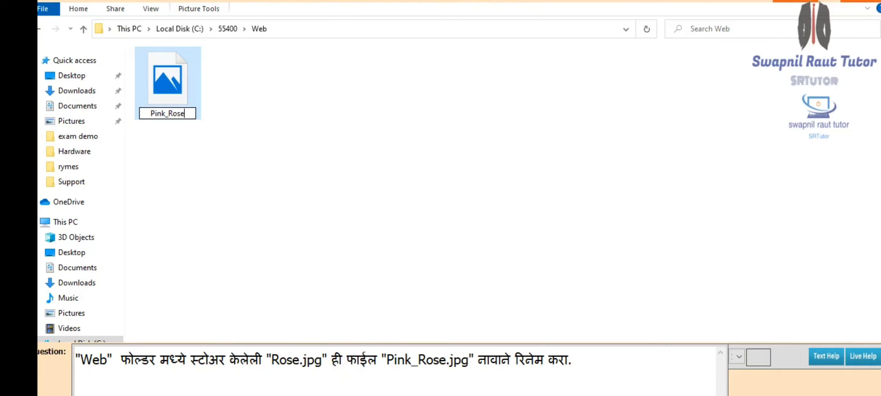
click(547, 190)
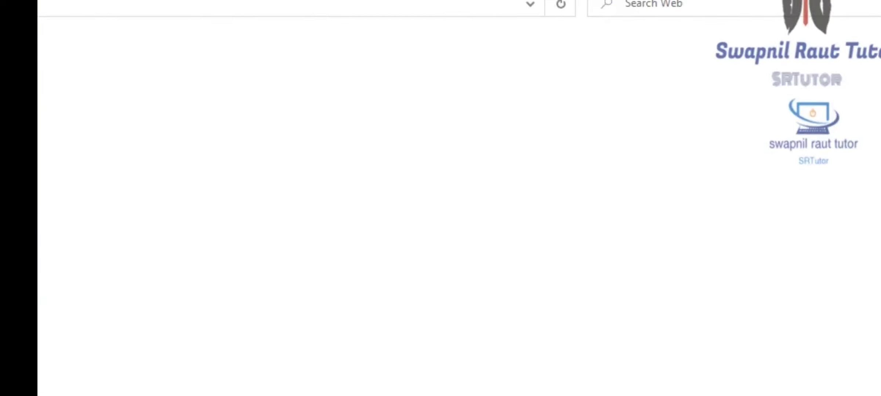
Submit the Pink_Rose answer and start the practical test for the next question, on renaming Image1.jpg.
click(862, 0)
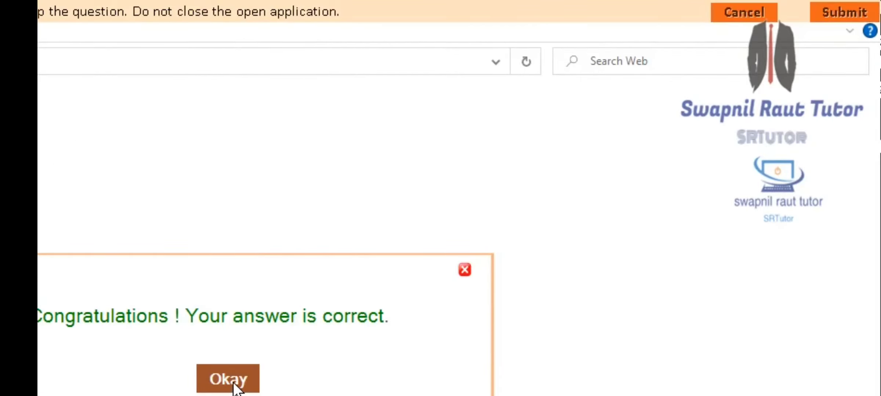
click(231, 380)
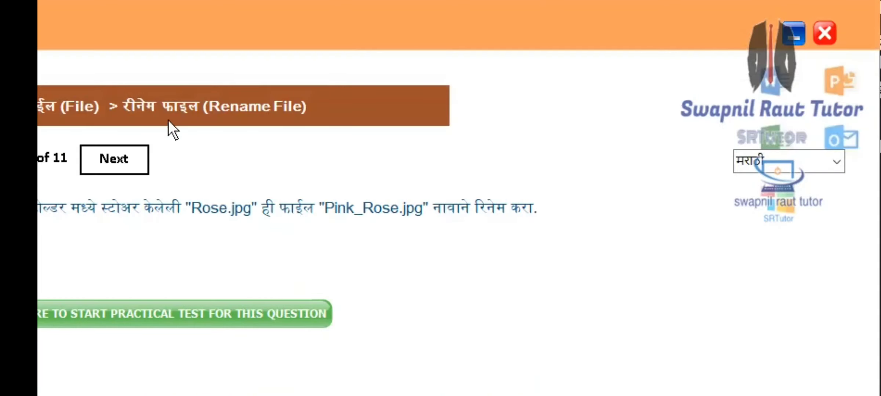
click(118, 163)
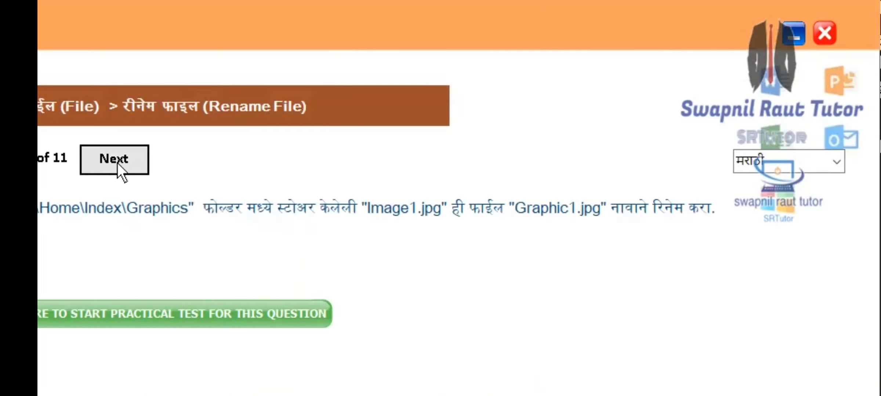
click(217, 318)
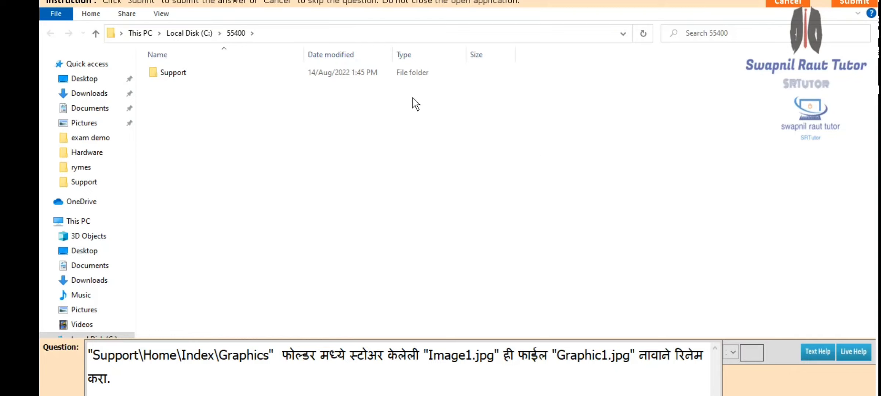
Open the folder Support\Home\Index\Graphics inside 55400.
double_click(231, 72)
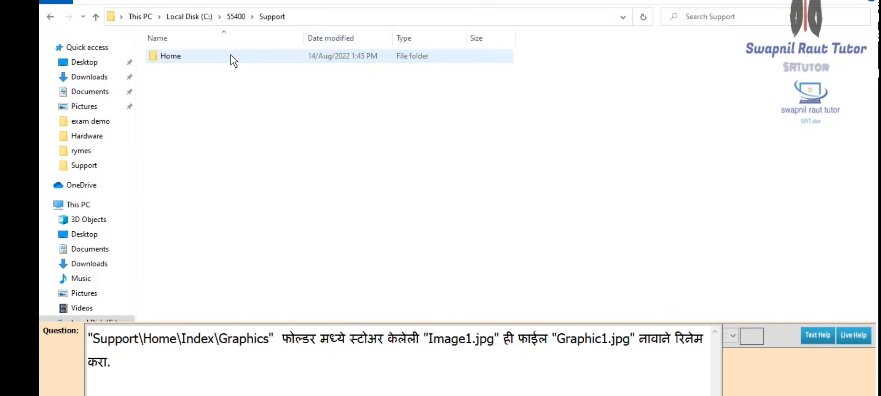
double_click(232, 59)
double_click(231, 59)
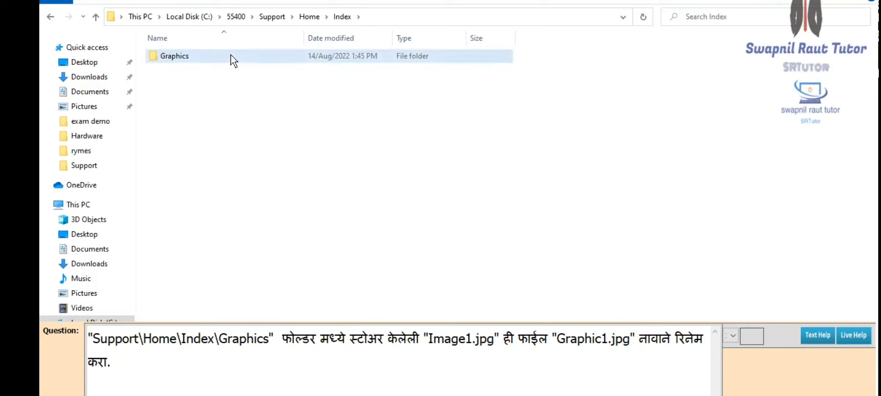
double_click(232, 58)
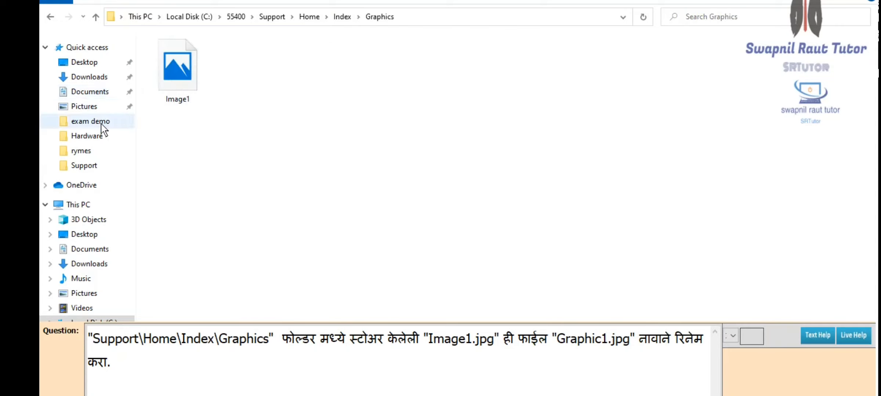
Rename the Image1 picture in the Graphics folder as Graphic1.
right_click(181, 69)
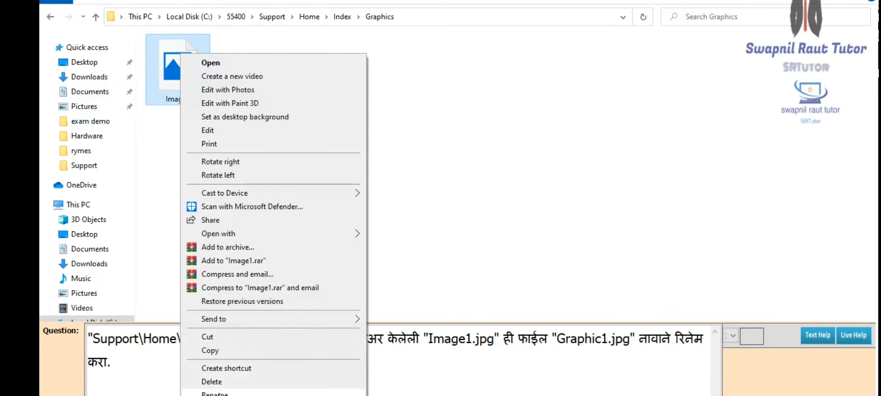
click(215, 394)
text(Gr)
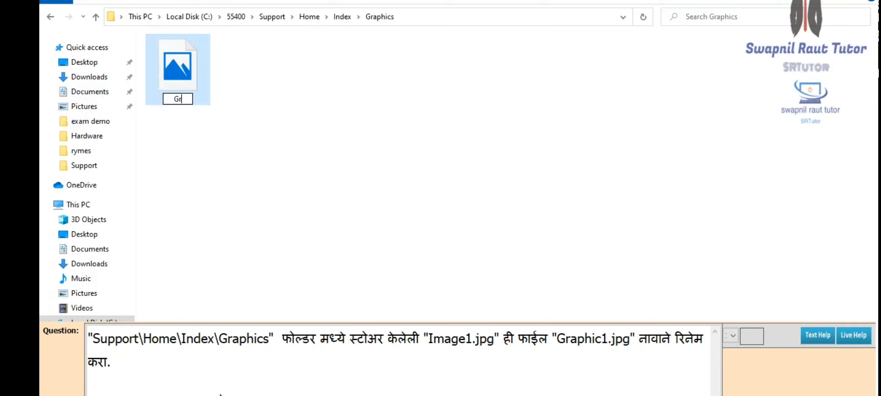
text(aphic1)
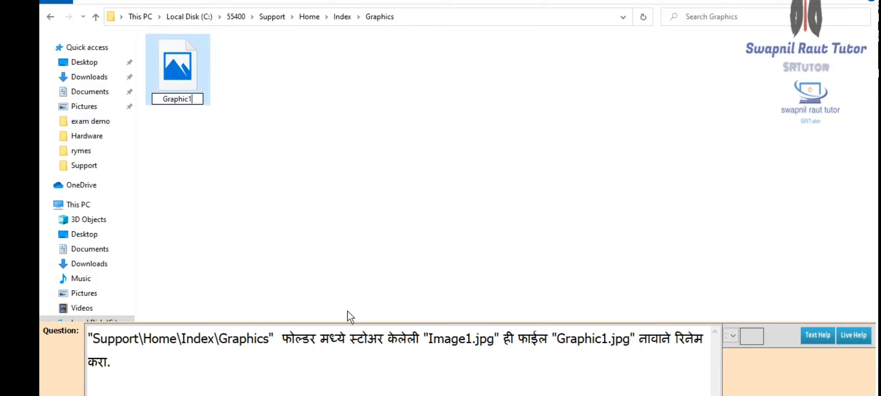
click(342, 123)
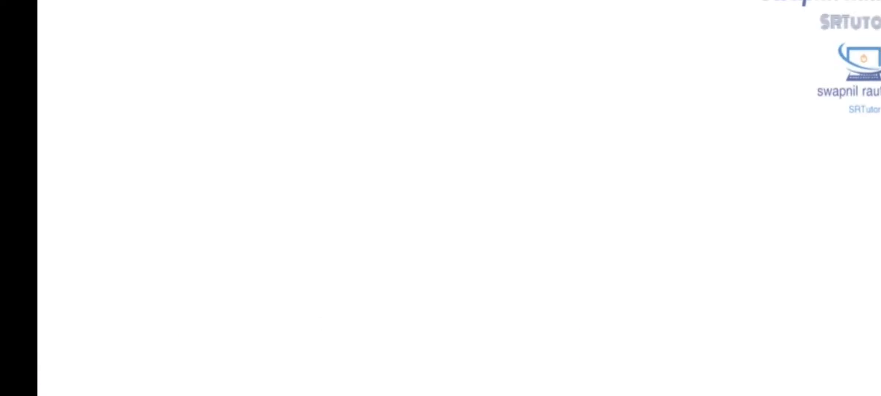
Submit the Graphic1 answer and start the practical test for the next question, on renaming Rose.jpg to Sunflower.jpg.
click(861, 11)
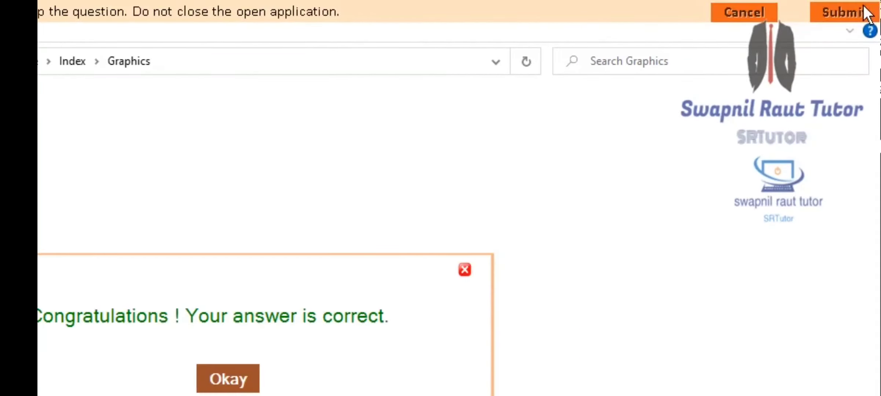
click(248, 387)
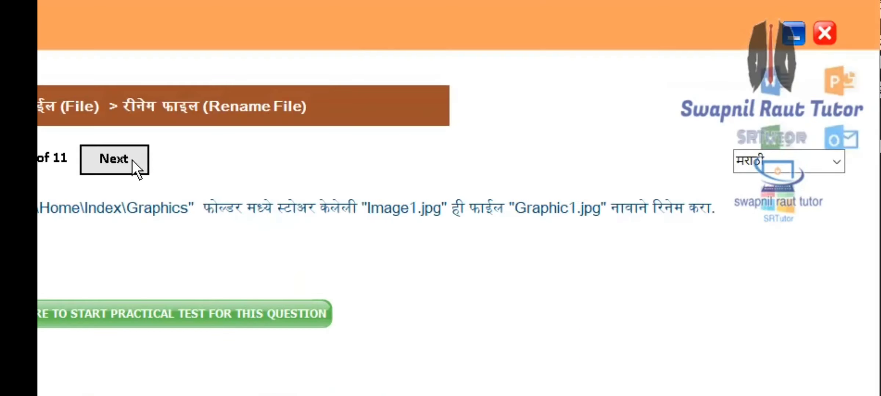
click(132, 160)
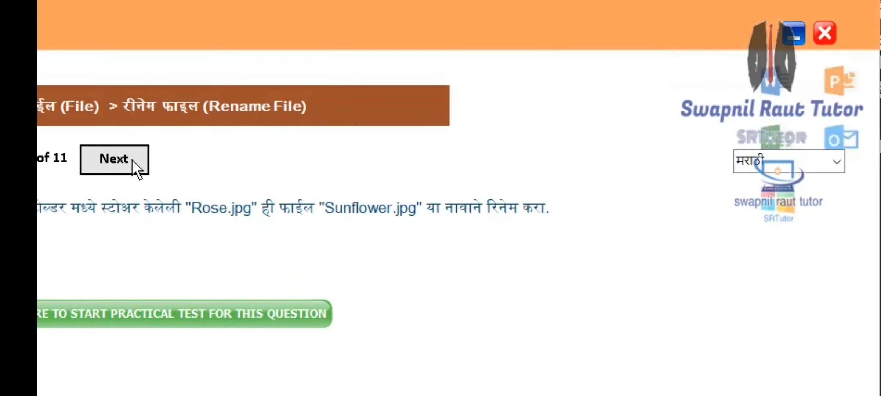
click(206, 311)
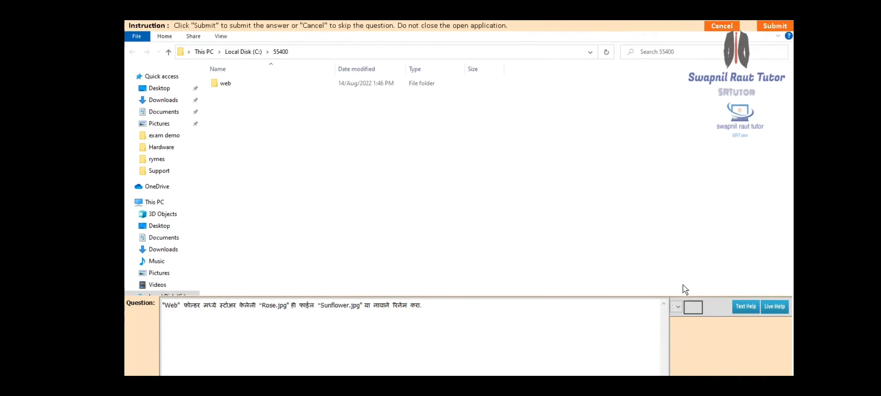
Set the question text size to 16 and open the web folder inside 55400.
click(692, 315)
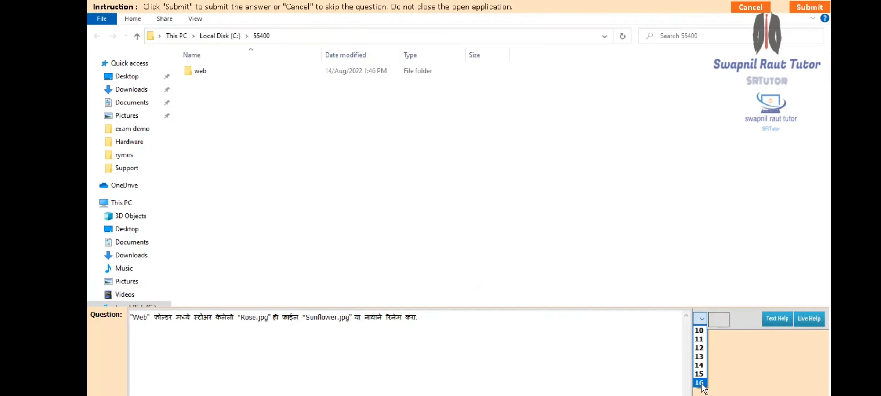
click(692, 381)
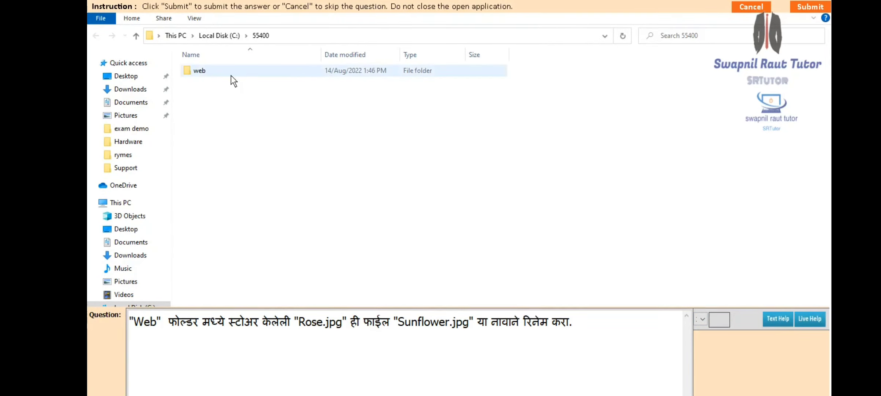
double_click(230, 74)
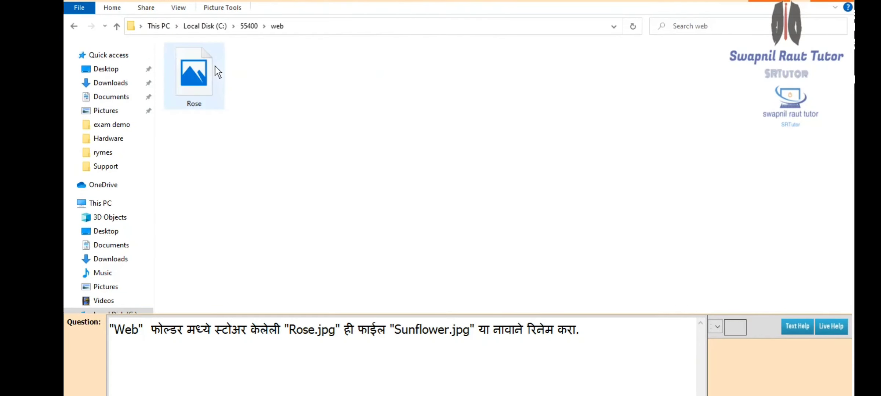
Rename the Rose image in the web folder as Sunflower and submit the answer.
click(191, 66)
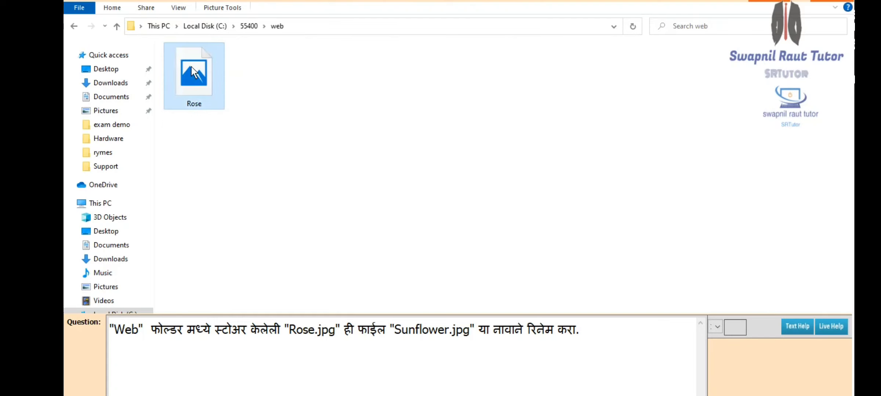
right_click(191, 67)
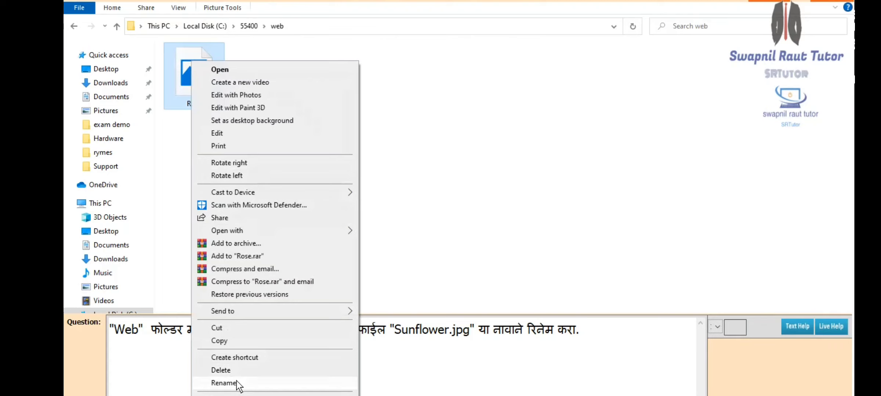
click(224, 383)
text(Sunflo)
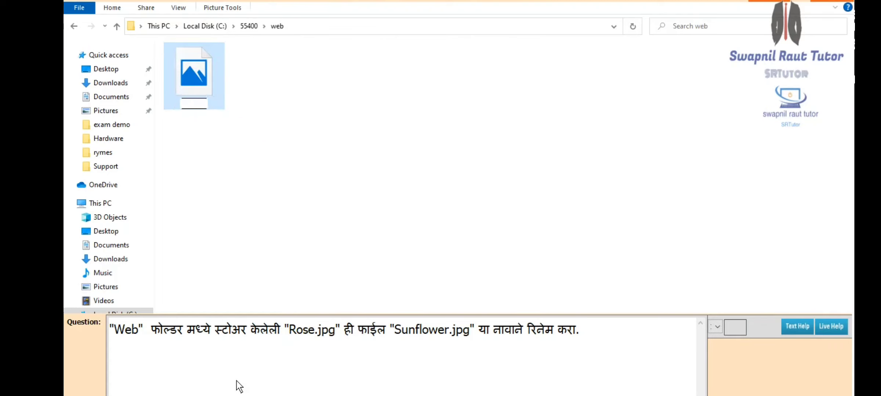
text(er)
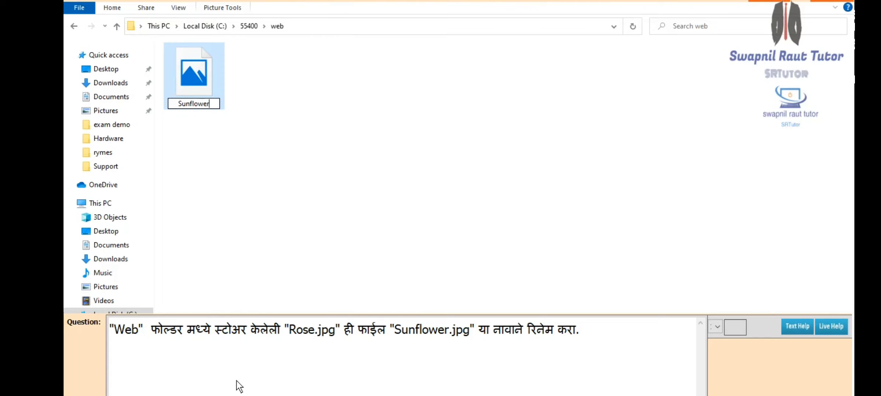
click(390, 187)
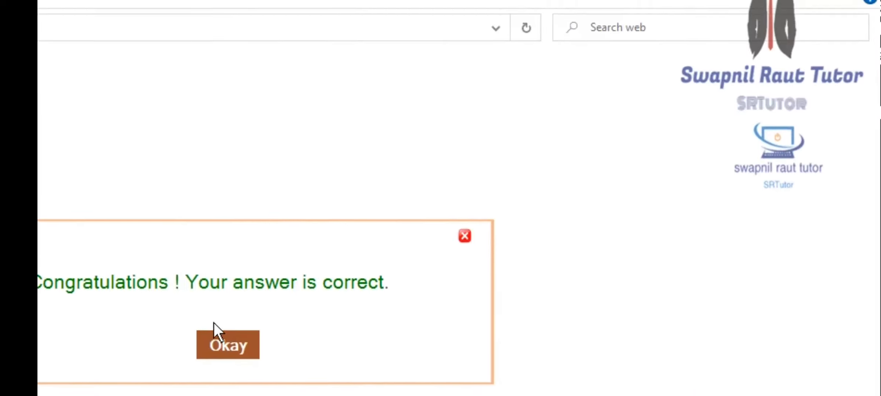
click(230, 345)
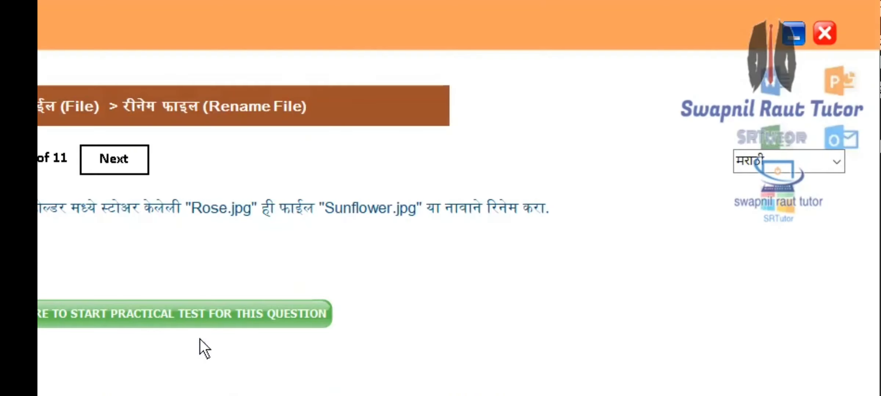